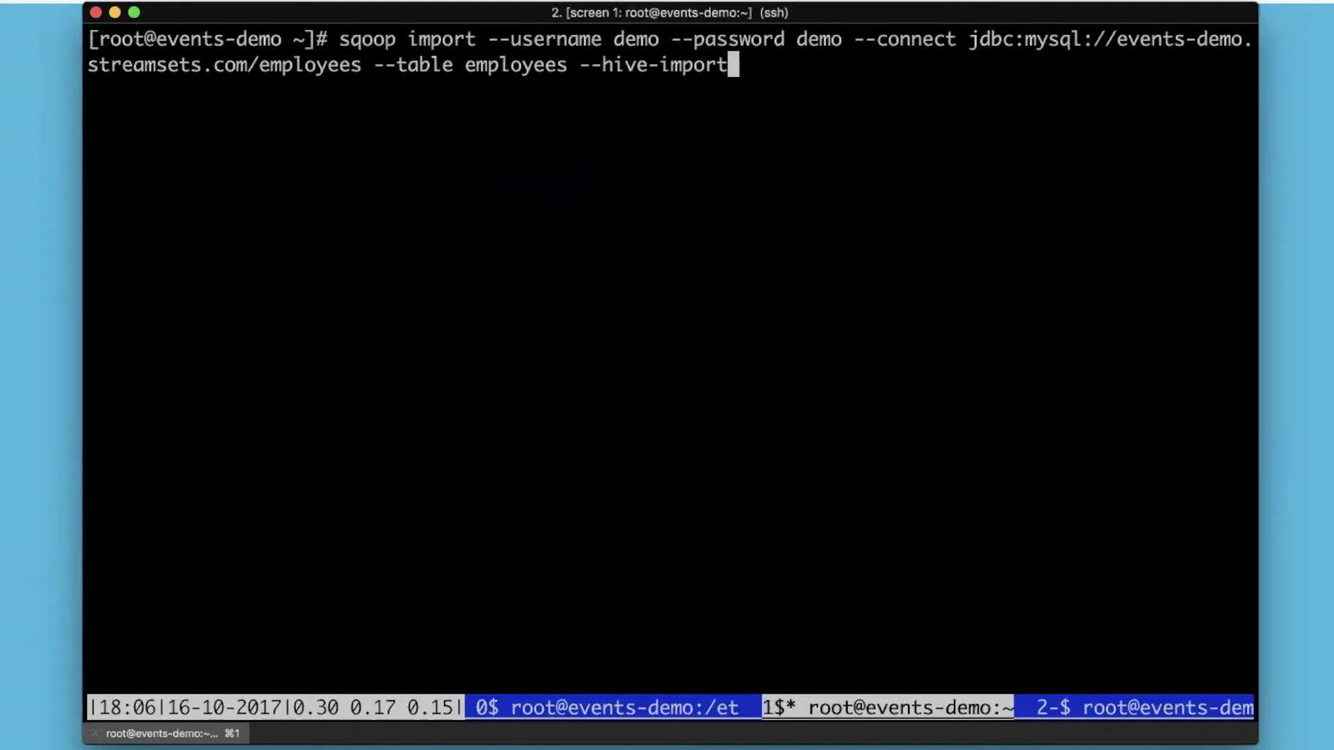
Run the prepared Sqoop import of the MySQL employees table into Hive, and list the tables with show tables; in the Hive shell.
key("Return")
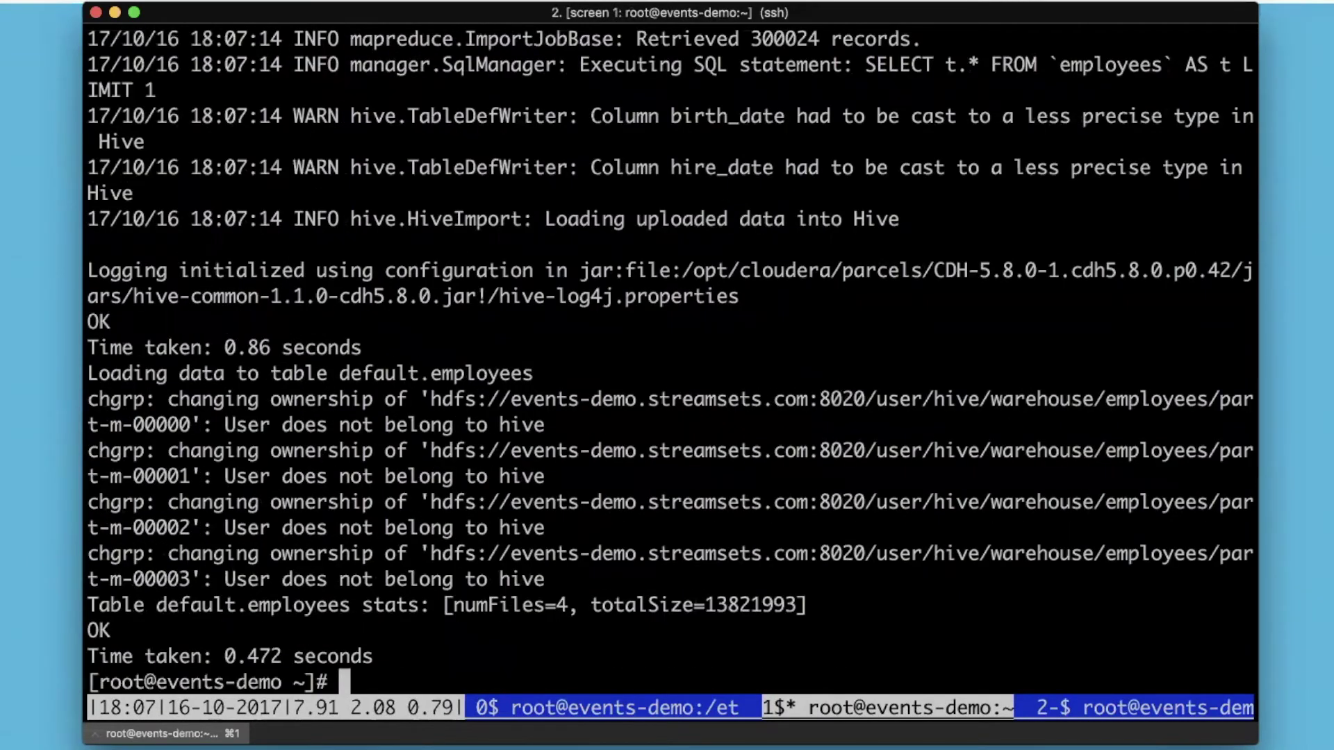
key("ctrl+a")
key("n")
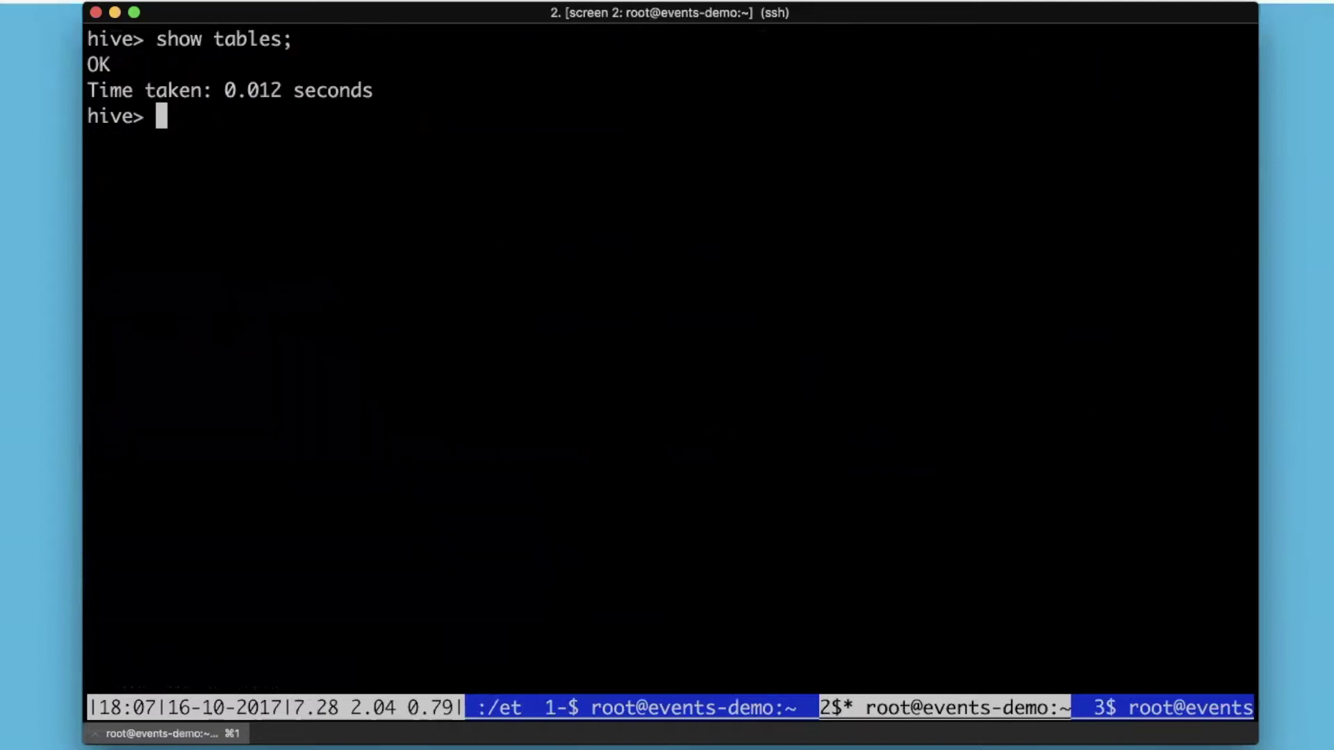
key("Up")
key("Return")
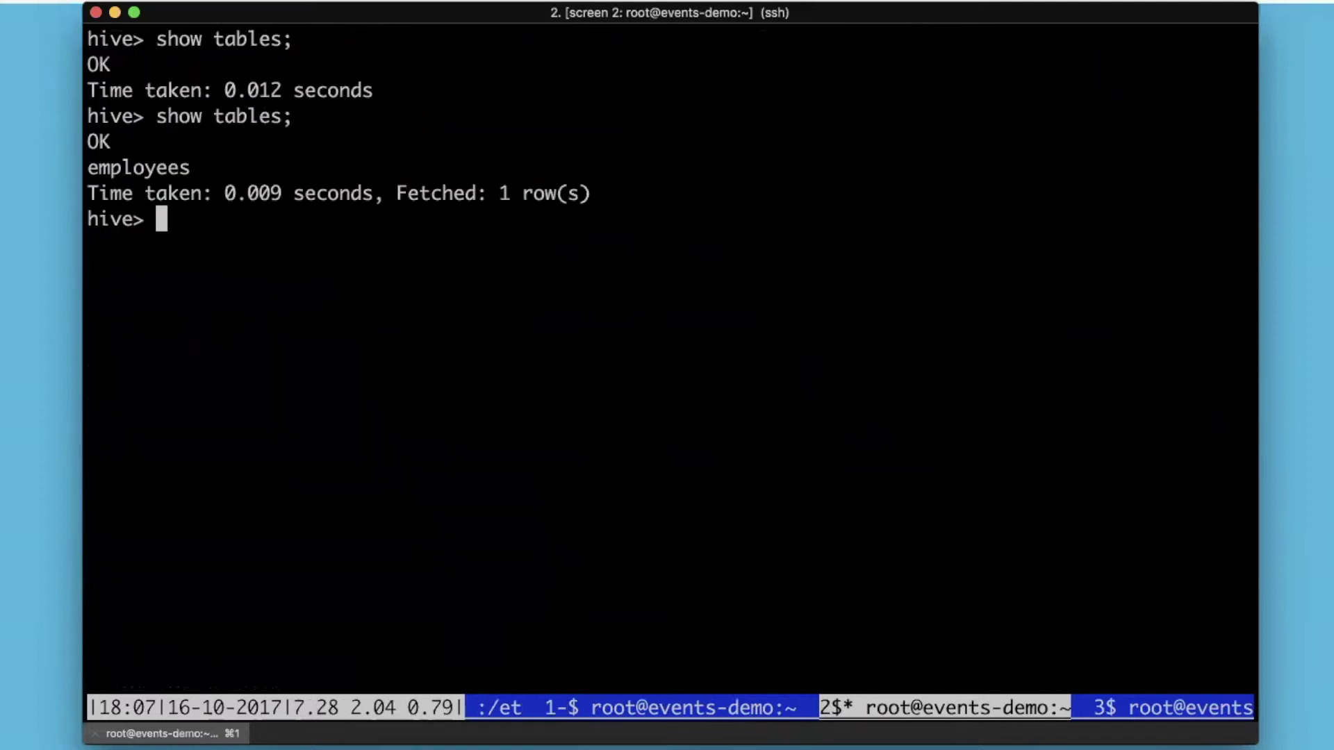
Count the rows of the imported Hive table by running select count(*) from employees;.
key("ctrl+r")
type("select")
key("Right")
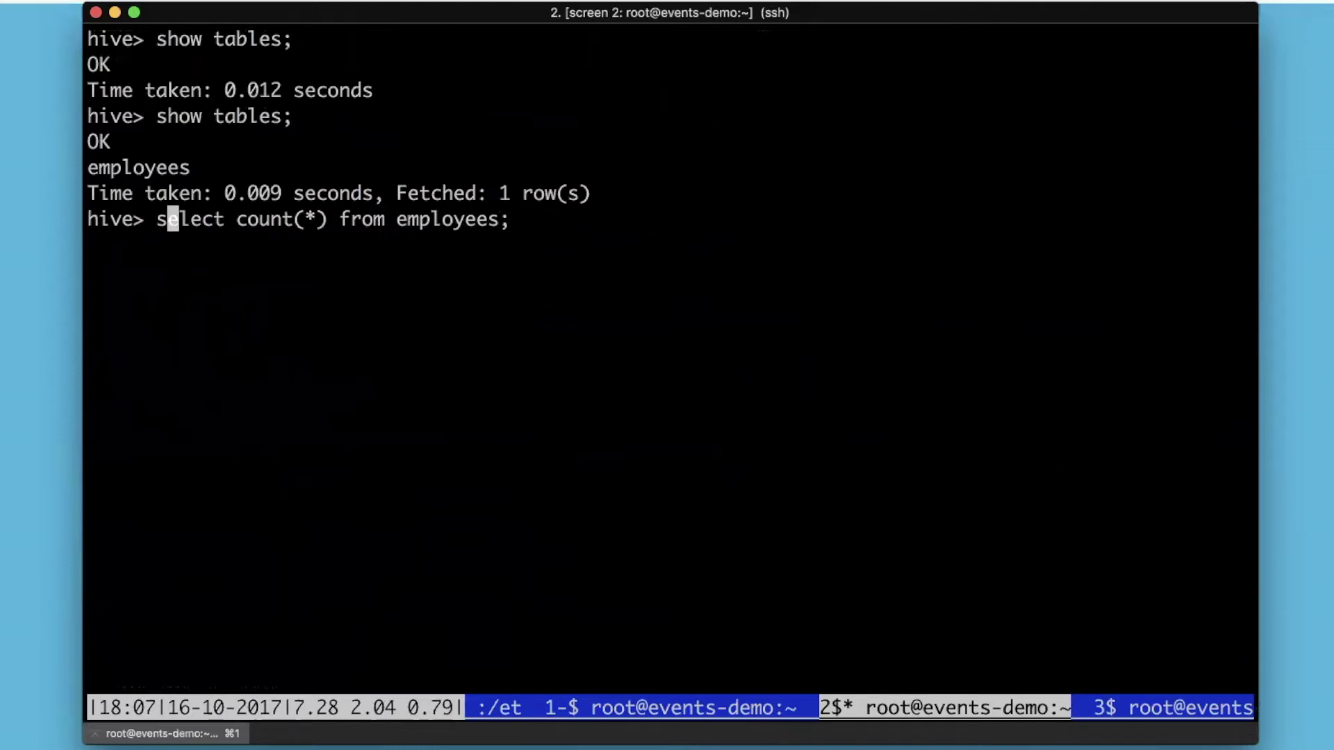
key("Return")
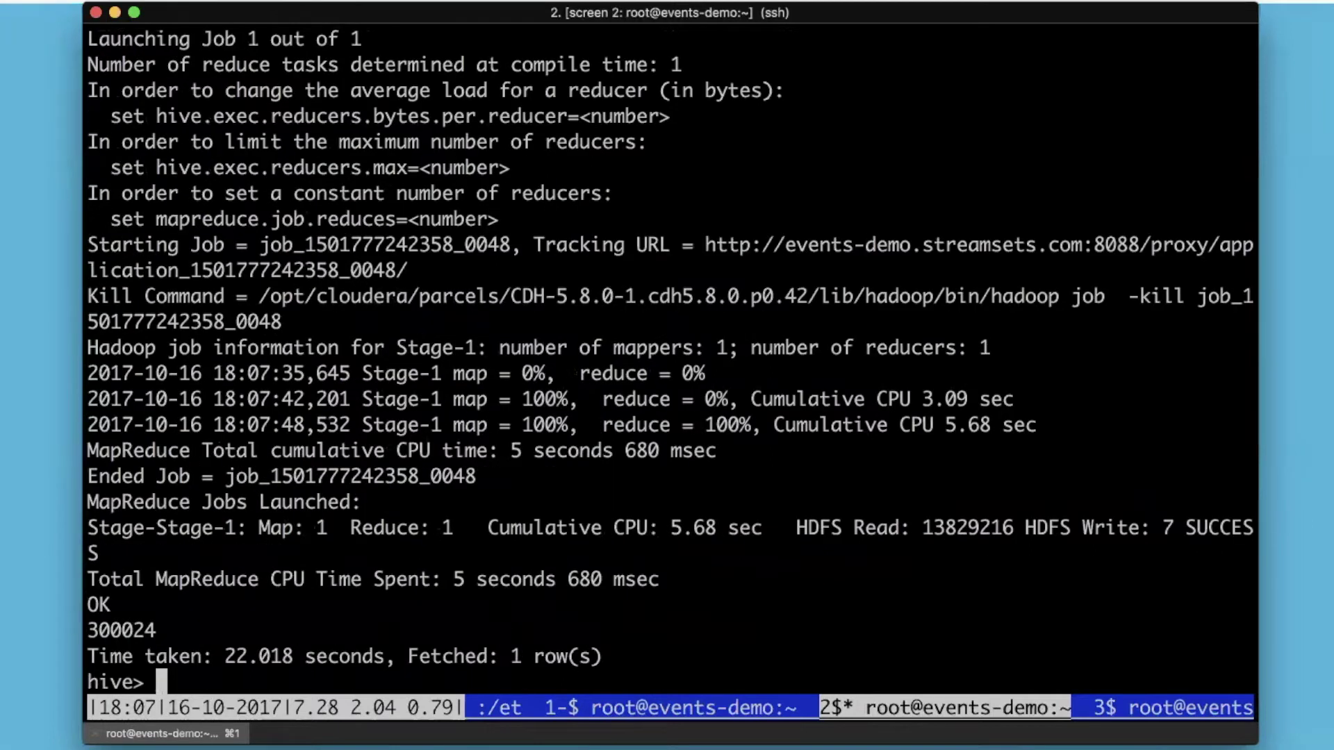
Recall and run select * from employees limit 10; to query the first ten rows of the Hive table.
key("ctrl+r")
type("selec")
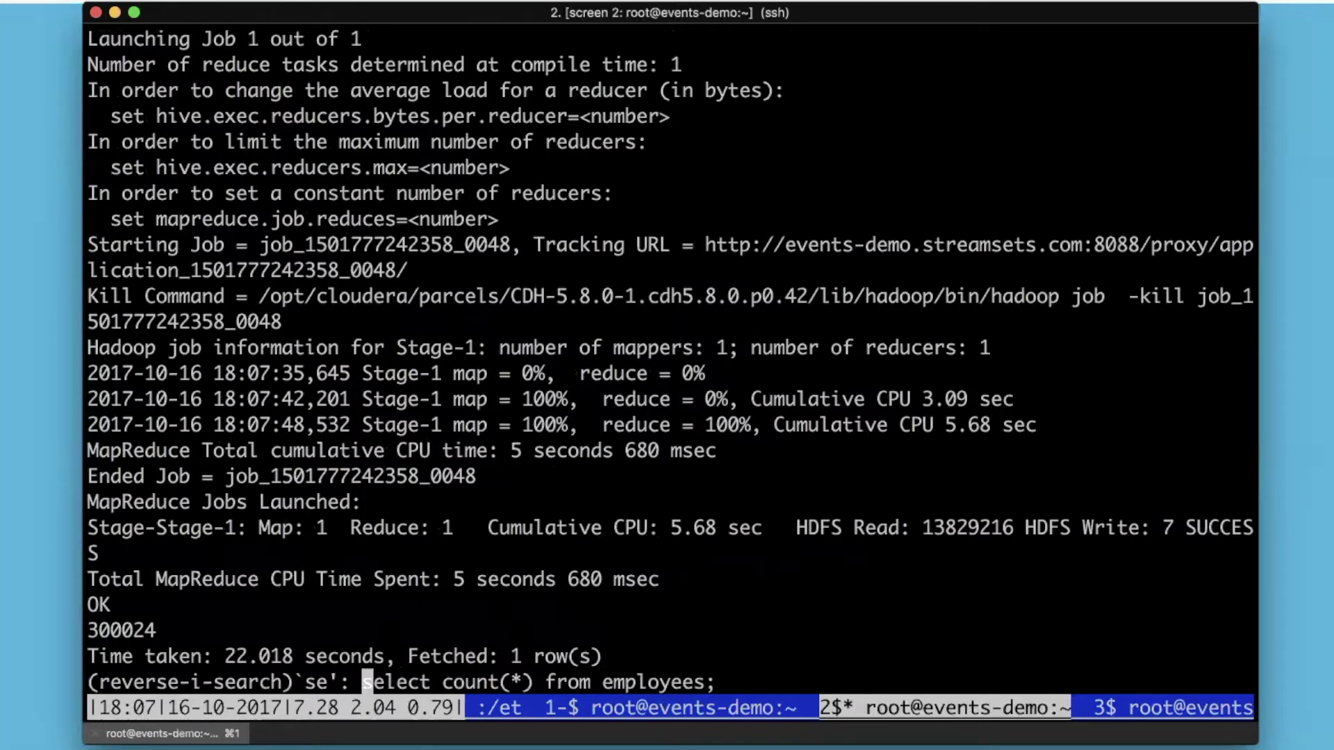
type("t")
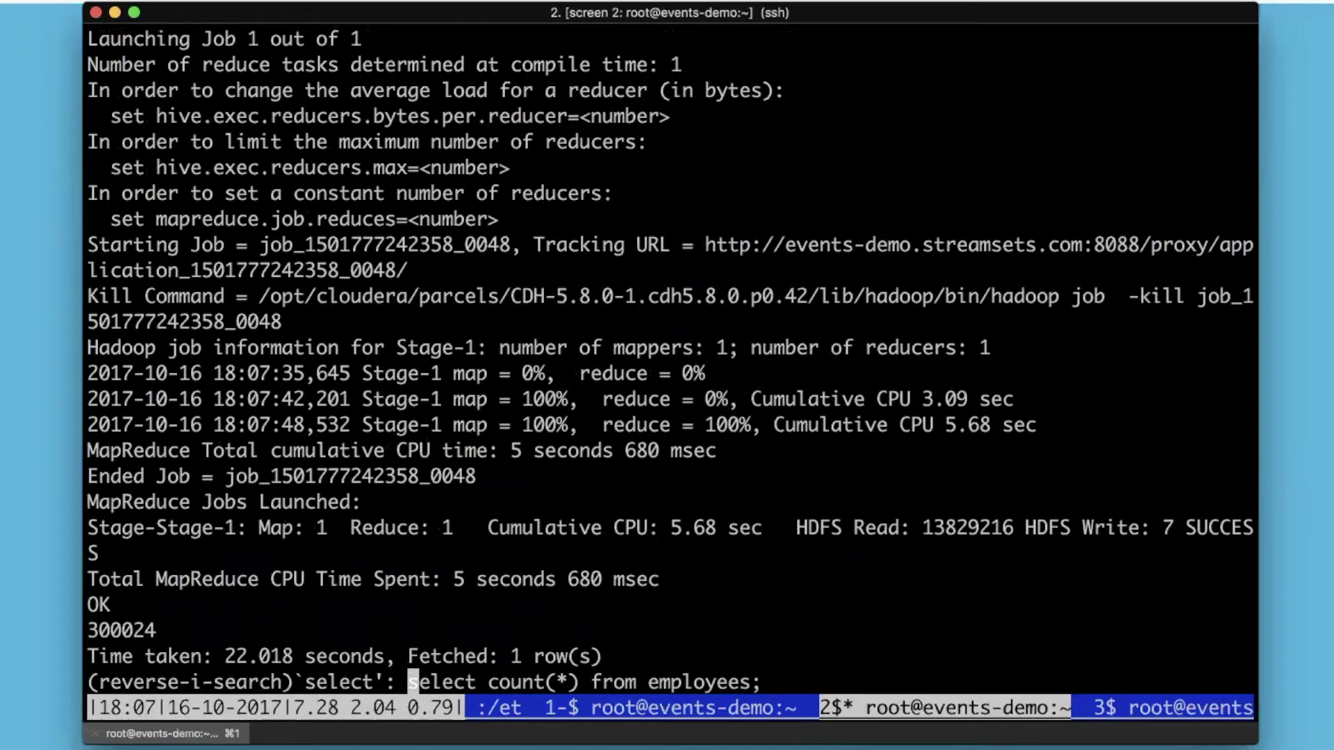
key("ctrl+r")
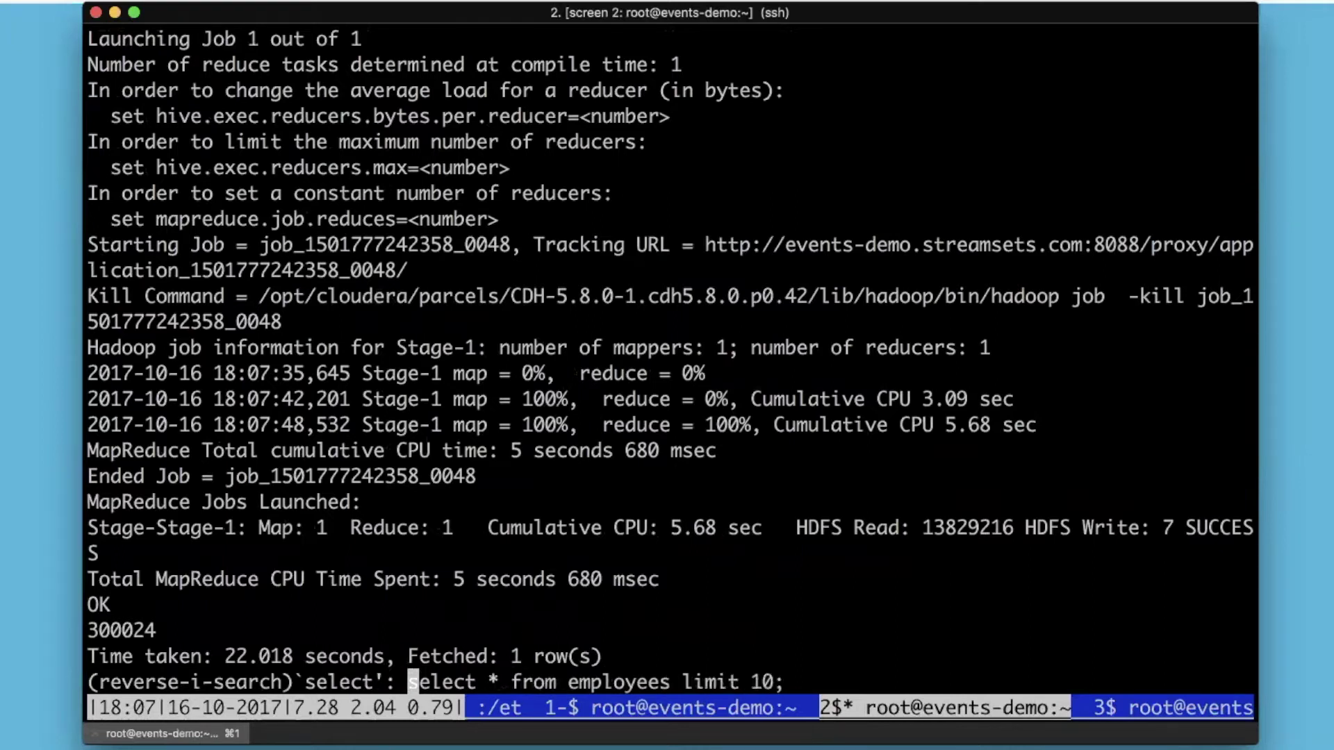
key("Return")
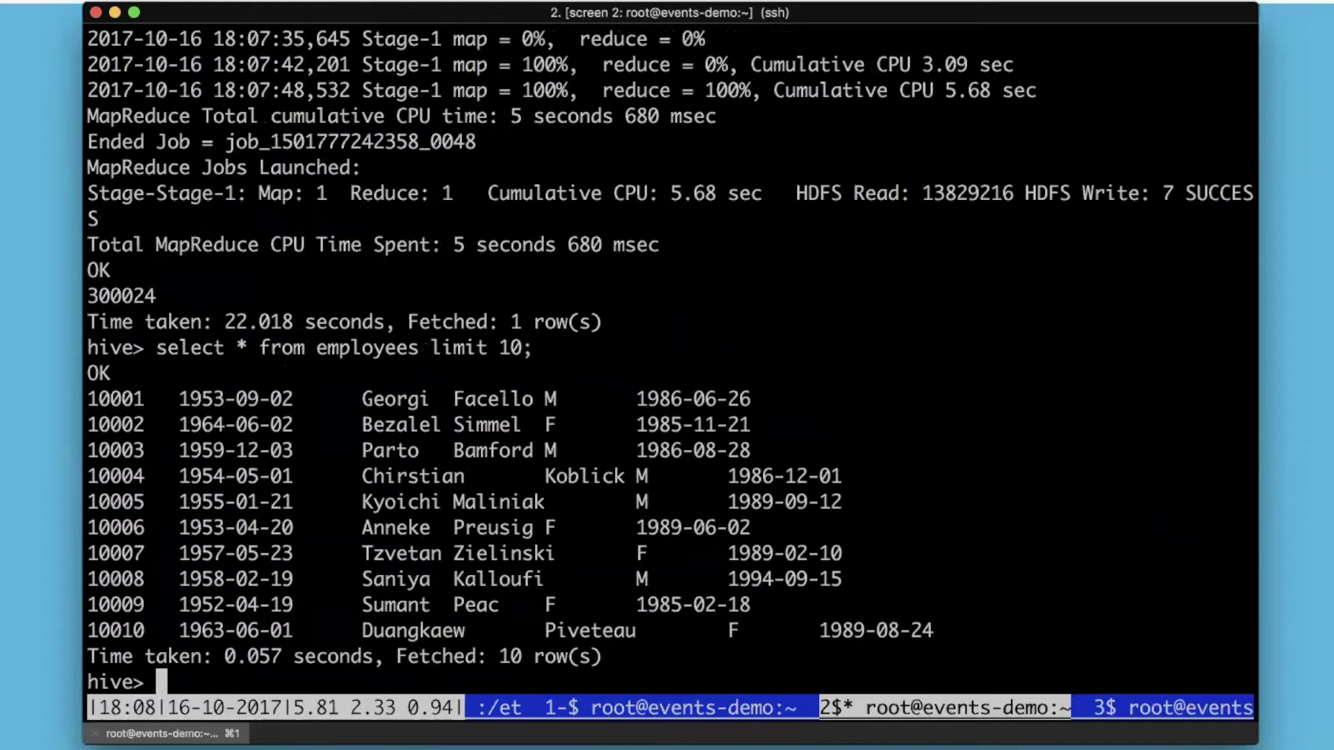
Remove the Hive table with drop table employees; and check the remaining tables with show tables;.
type("drop t")
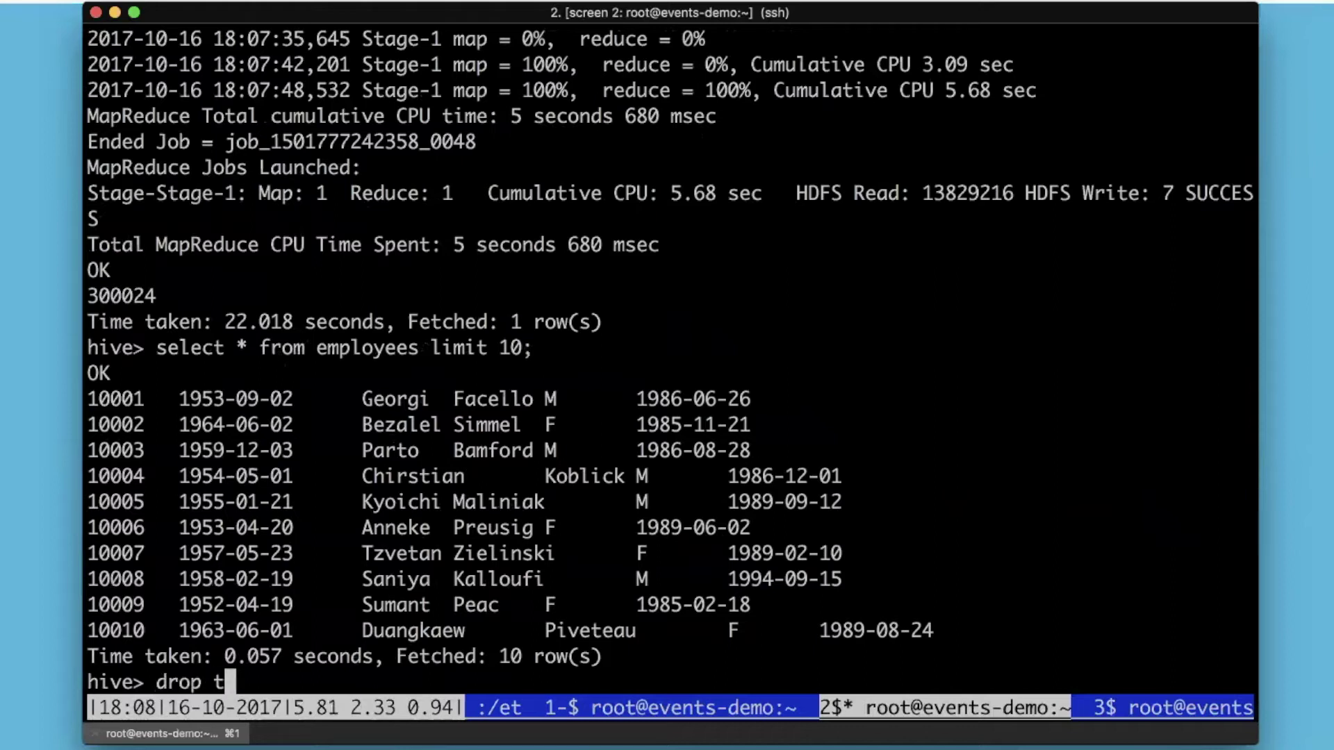
type("able employees;")
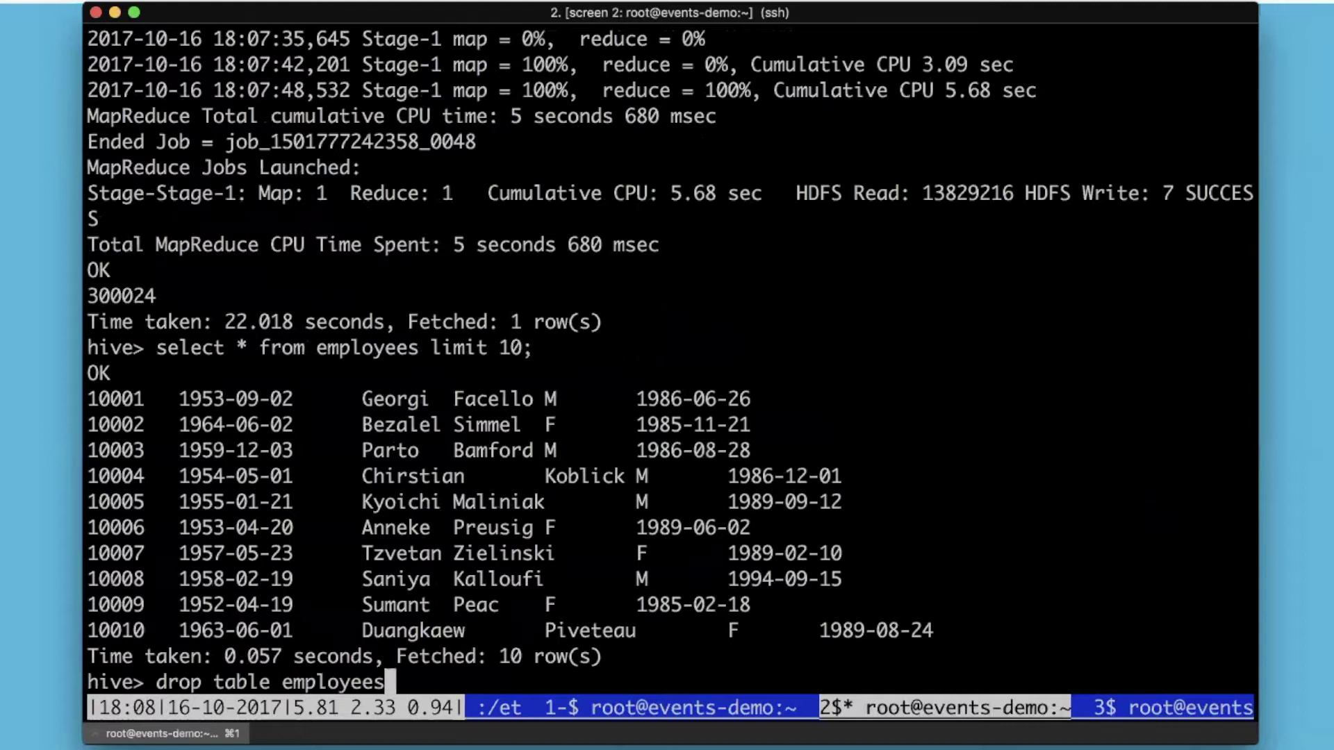
key("Return")
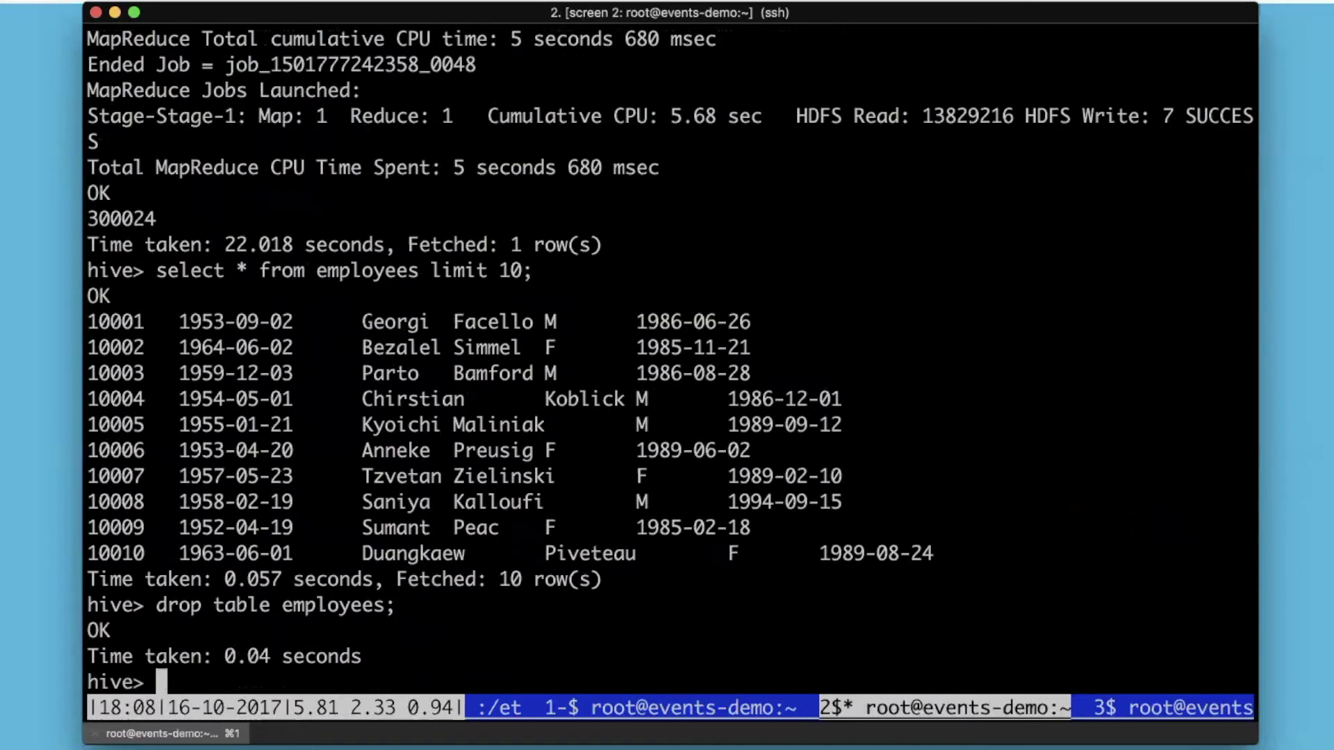
type("show tables;")
key("Return")
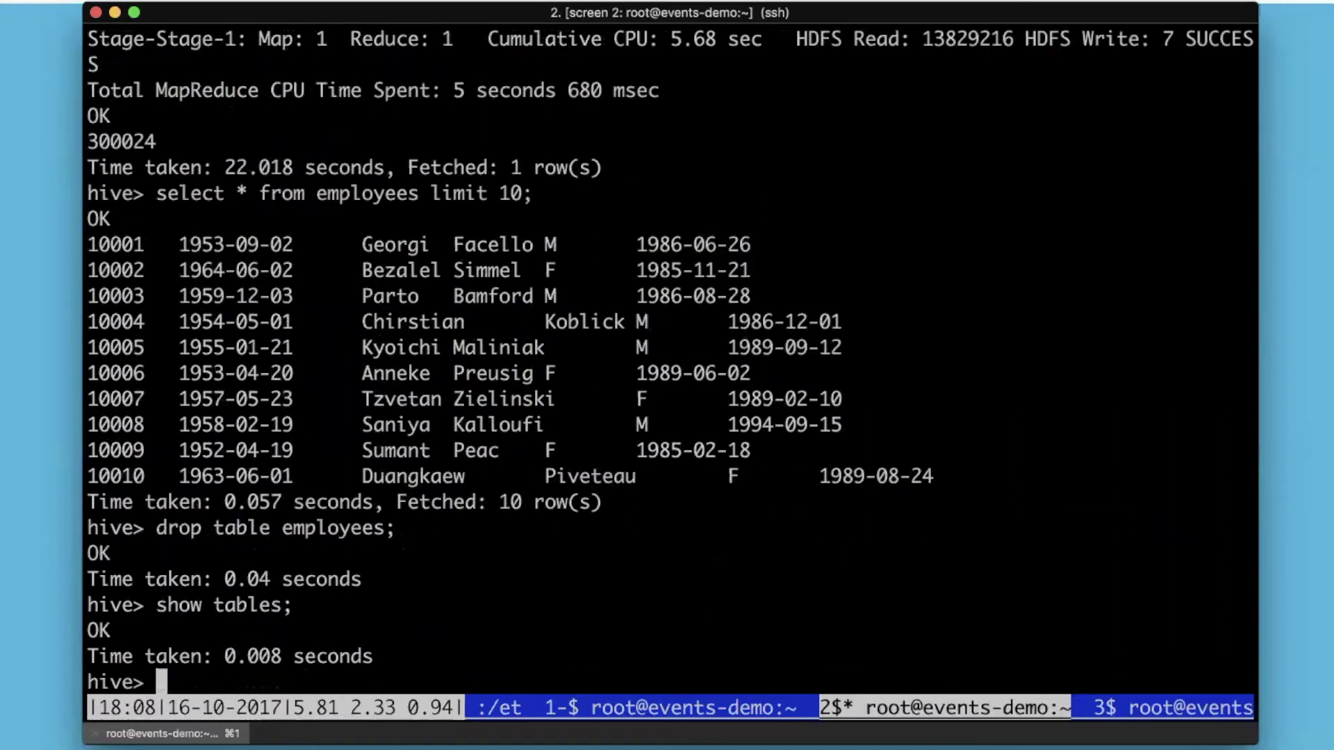
Begin the command streamsets-sqoop-import at the empty shell prompt in screen window 3.
key("ctrl+a")
type("nt")
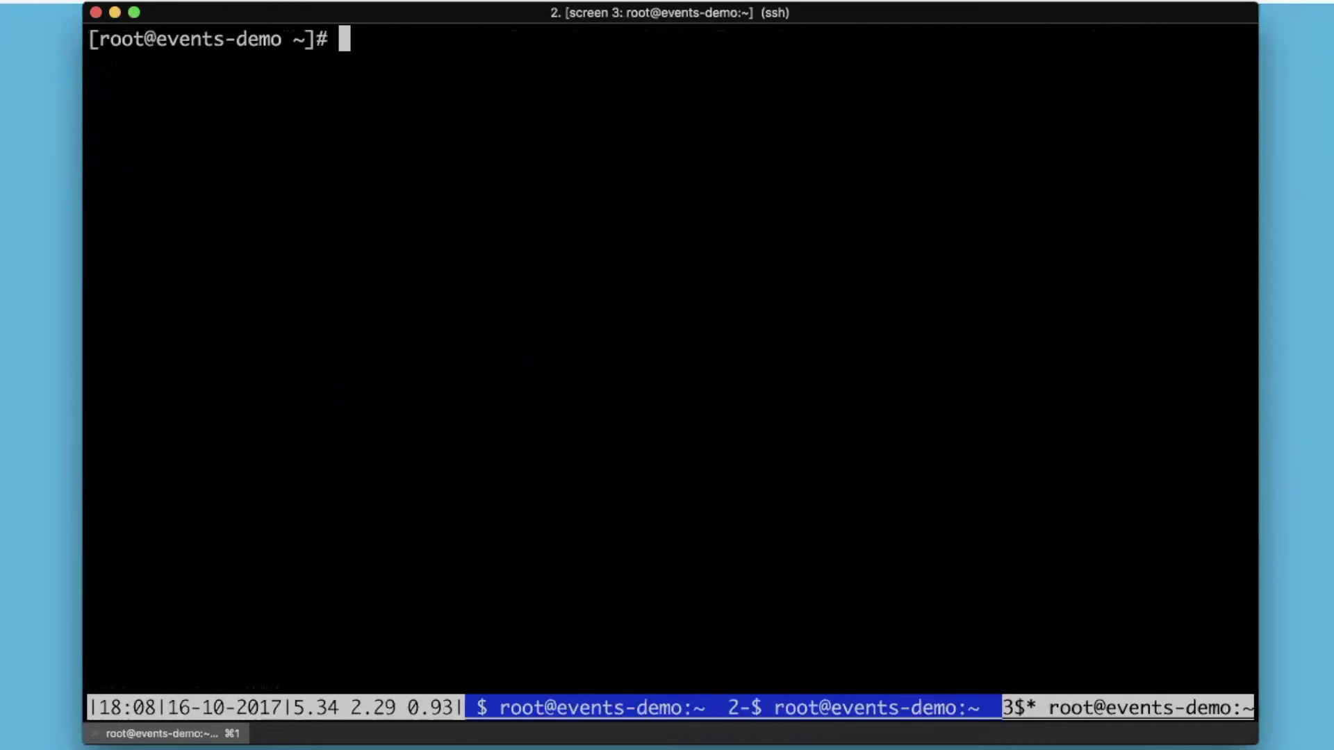
type("s-demo ~]# streamsets-sqoop-import")
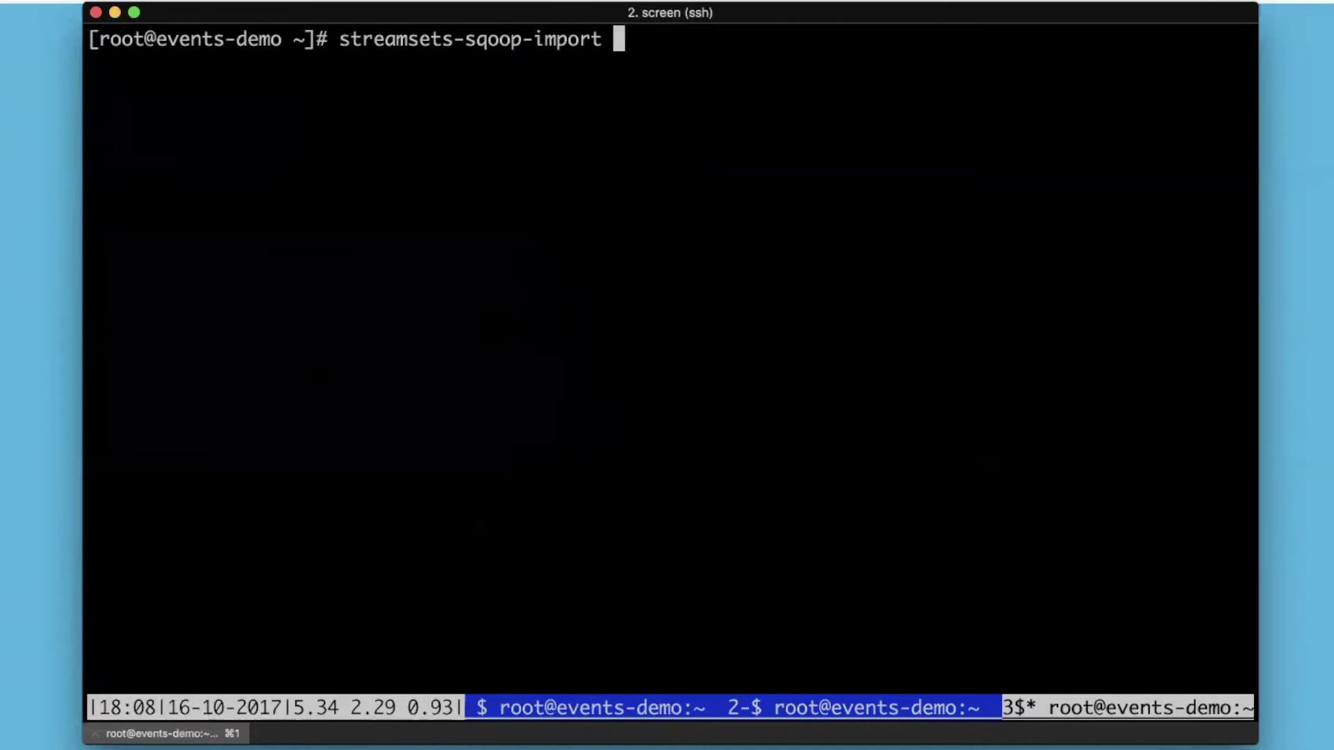
Recall the earlier sqoop import command in screen window 1 and copy its arguments from --username through --hive-import.
key("ctrl+a")
key("p")
key("ctrl+a")
key("p")
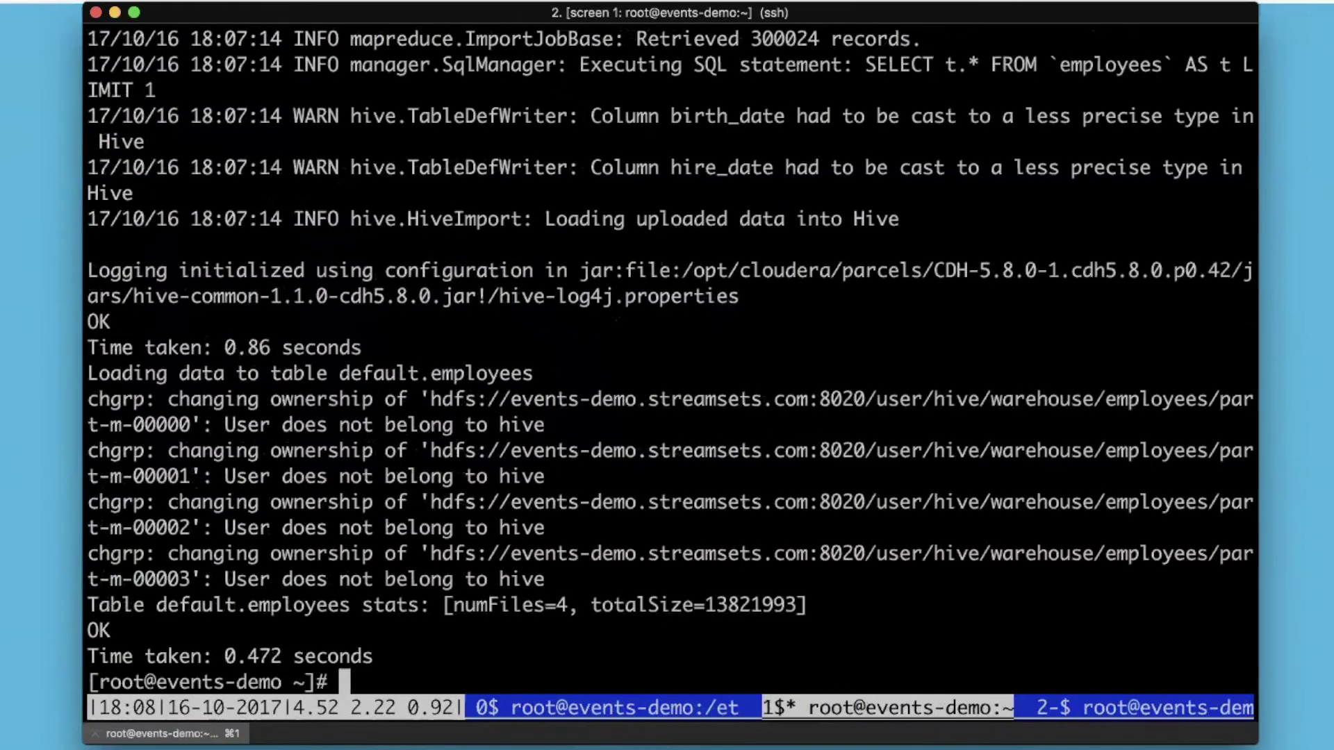
key("Up")
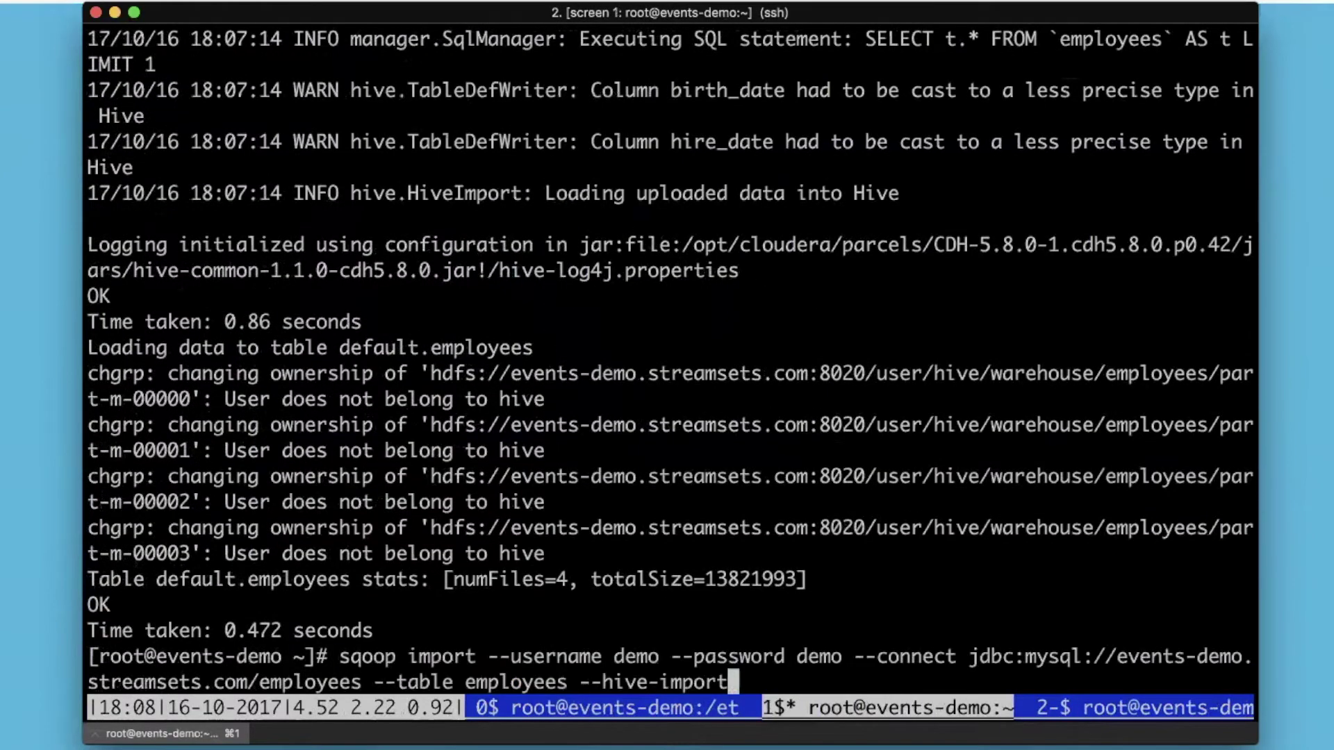
left_click_drag(738, 682, 489, 657)
key("super+c")
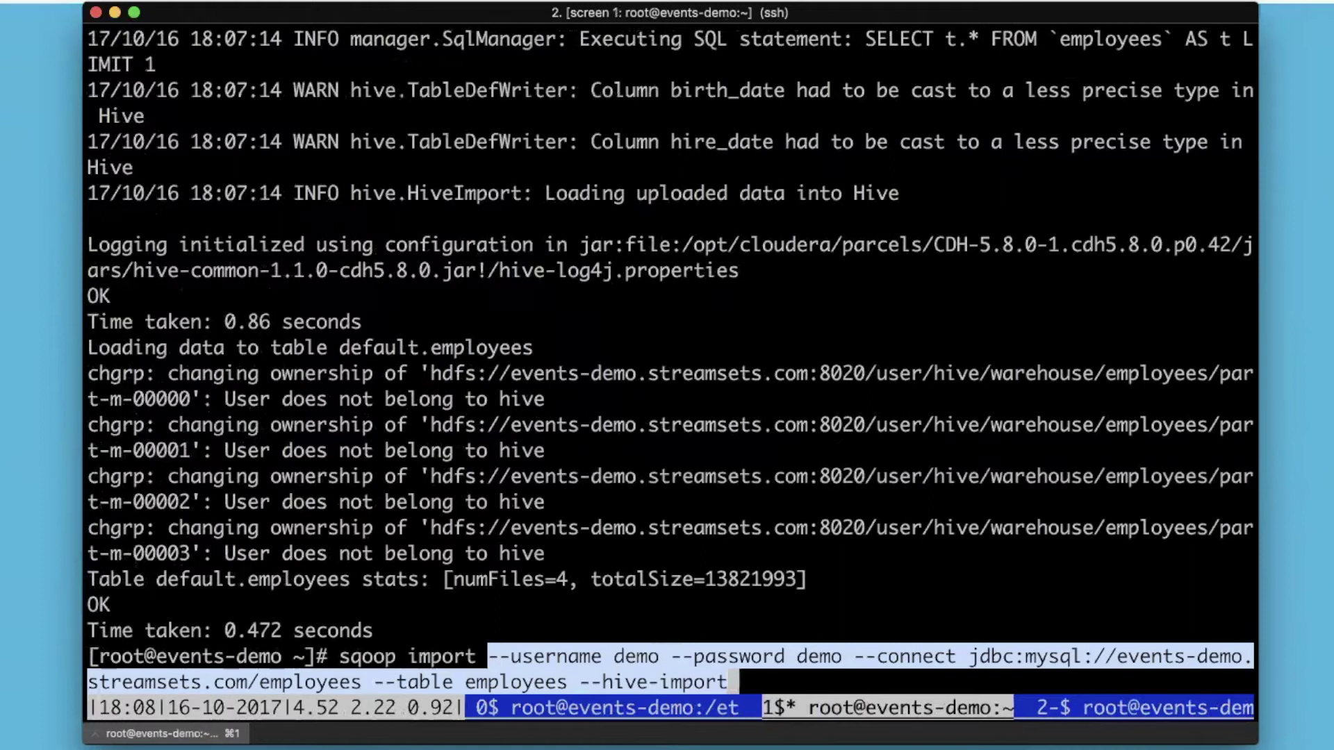
Paste the copied arguments, including the database username and password, after streamsets-sqoop-import in screen window 3 and run the command.
key("ctrl+a")
key("n")
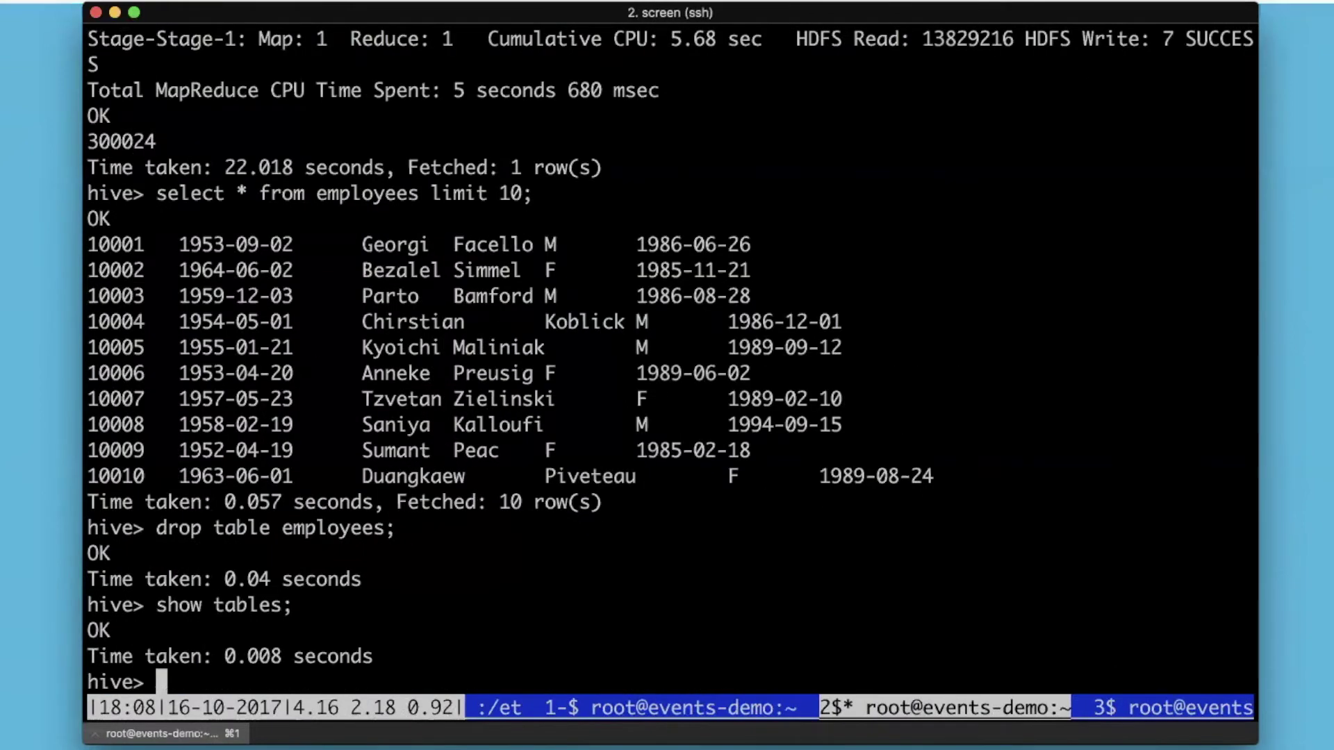
key("ctrl+a")
key("n")
key("super+v")
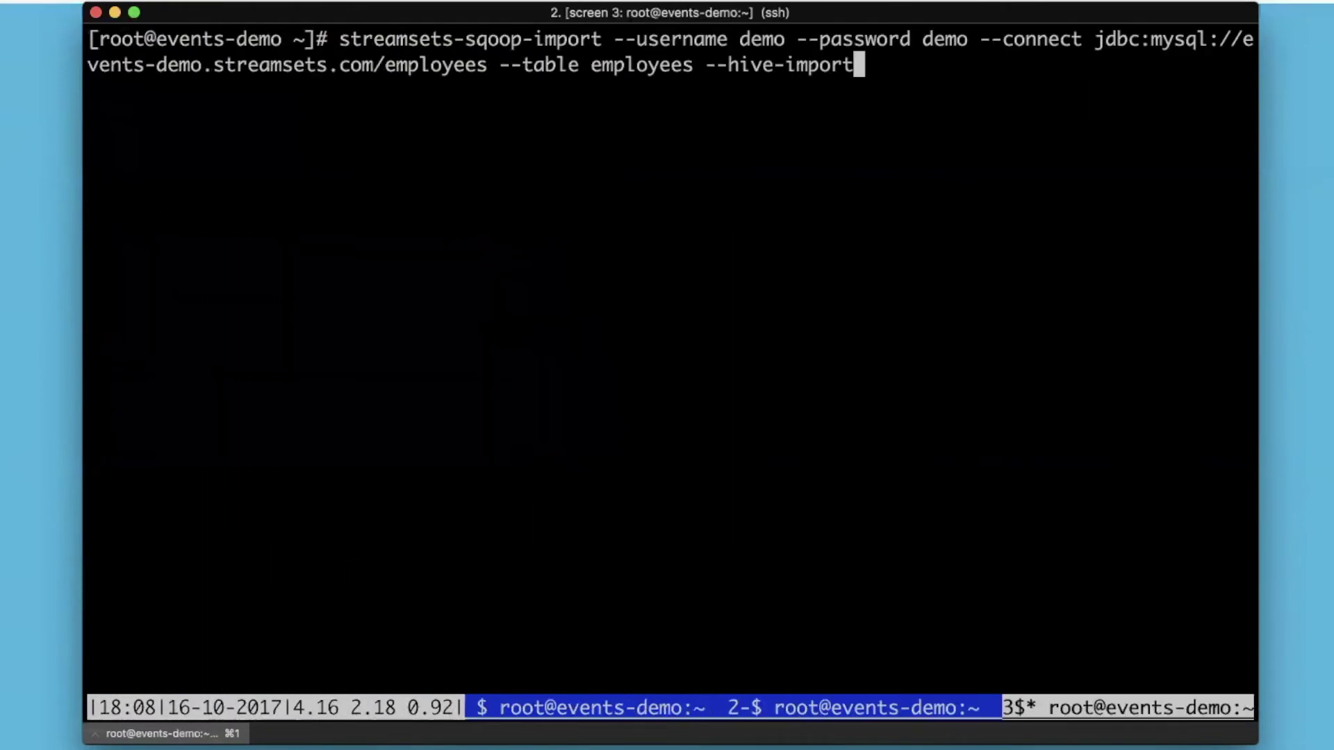
key("Return")
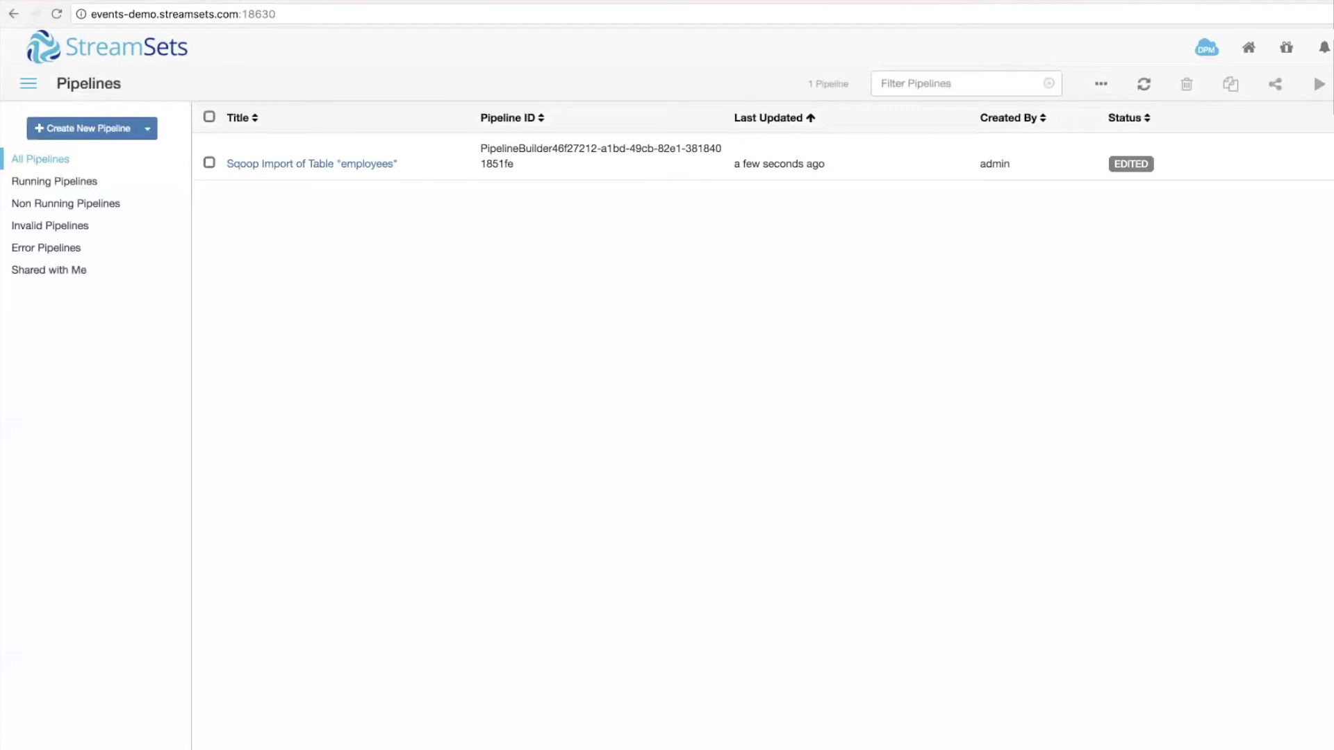
Open the pipeline Sqoop Import of Table "employees" in StreamSets and look through its monitoring summary.
left_click(312, 163)
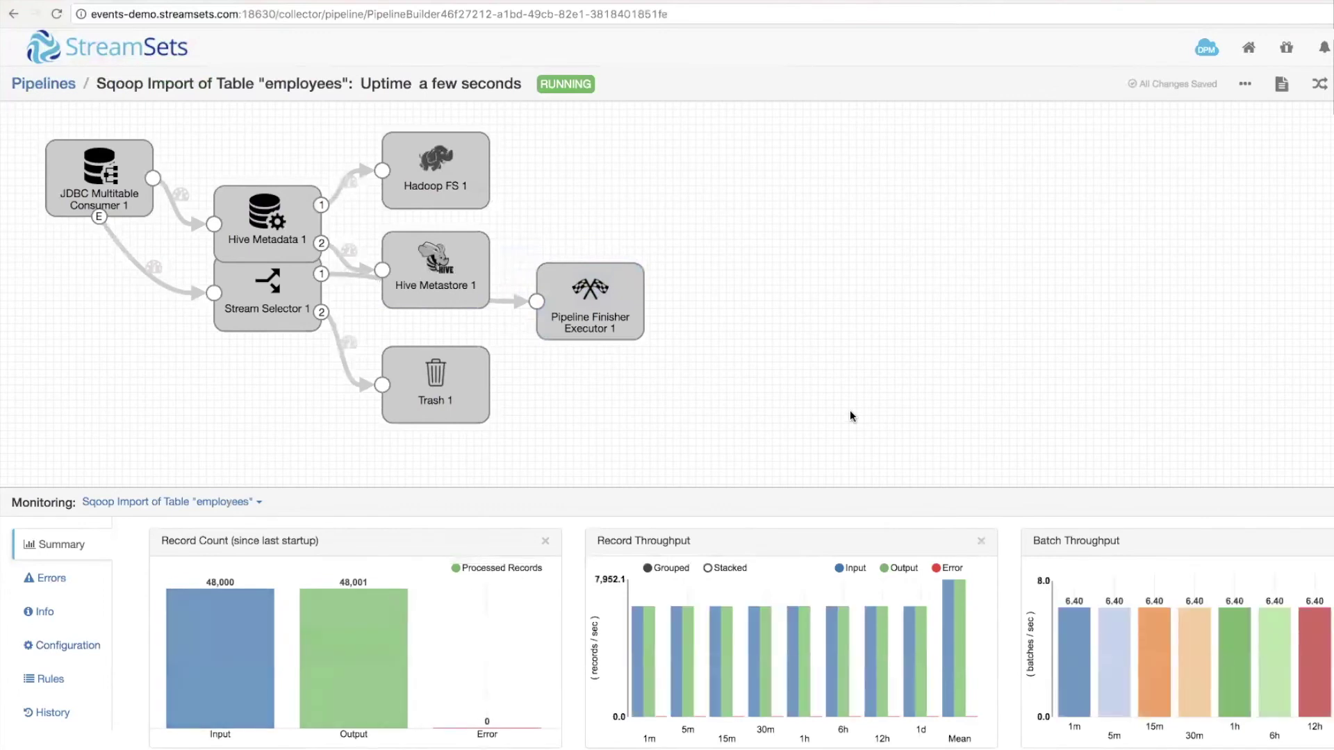
scroll(687, 633, "down", 5)
scroll(689, 632, "up", 6)
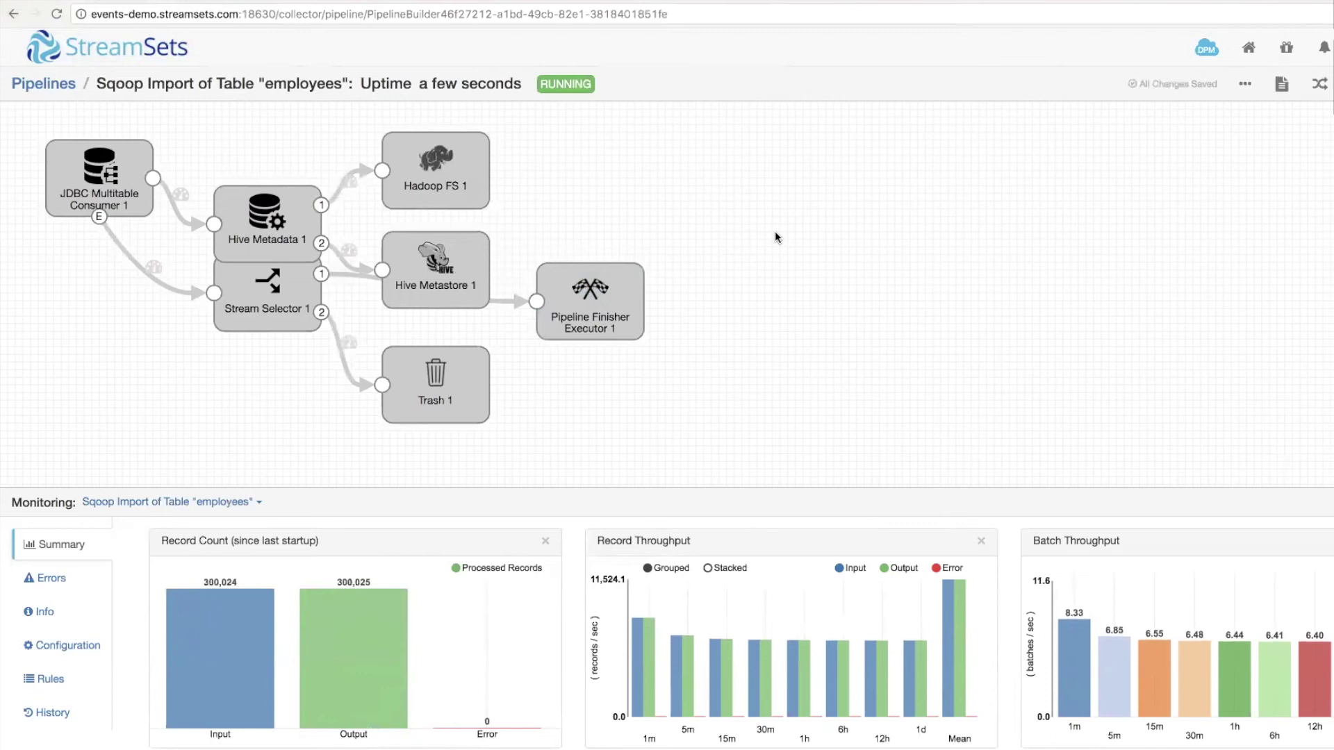
Switch to the terminal's Hive shell in screen window 2 and list the tables with show tables;.
key("super+Tab")
key("ctrl+a")
key("2")
key("Up")
key("Return")
Query ten rows of the newly imported Hive table by rerunning select * from employees limit 10;.
key("Up")
key("Up")
key("Up")
key("Up")
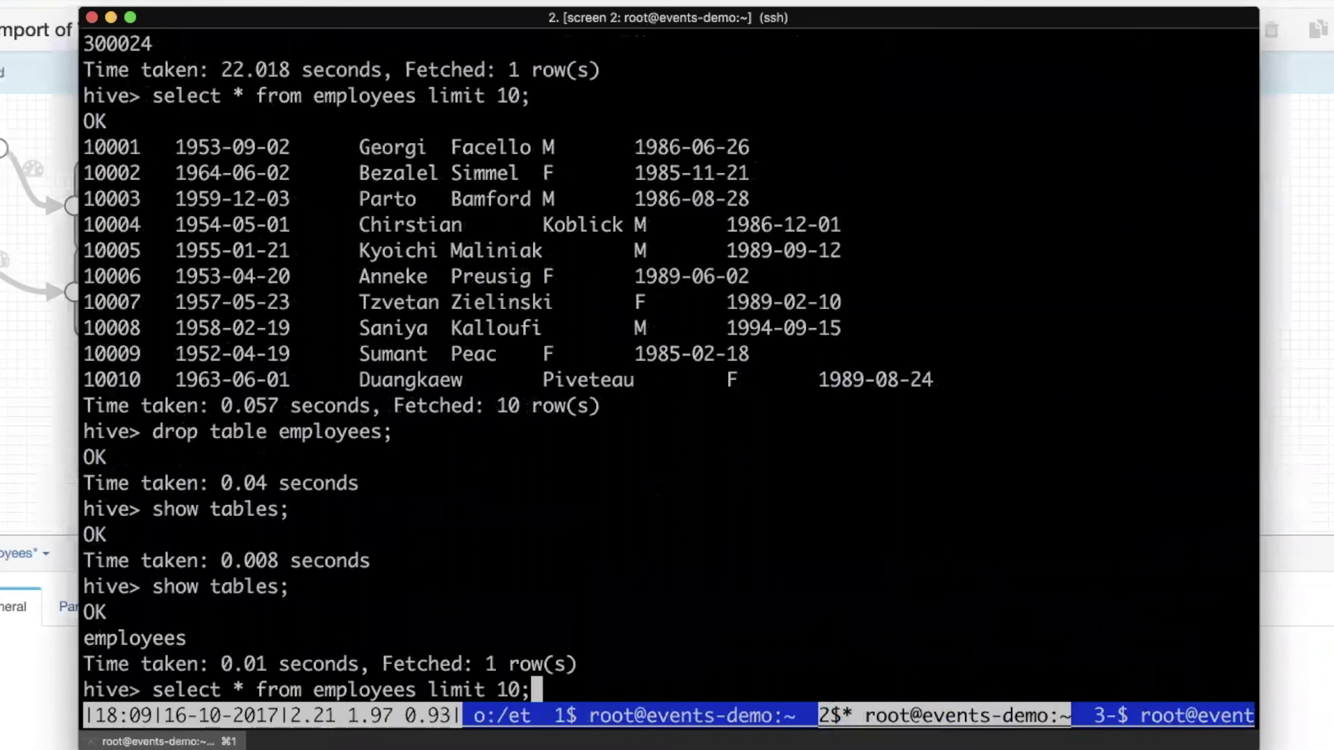
key("Return")
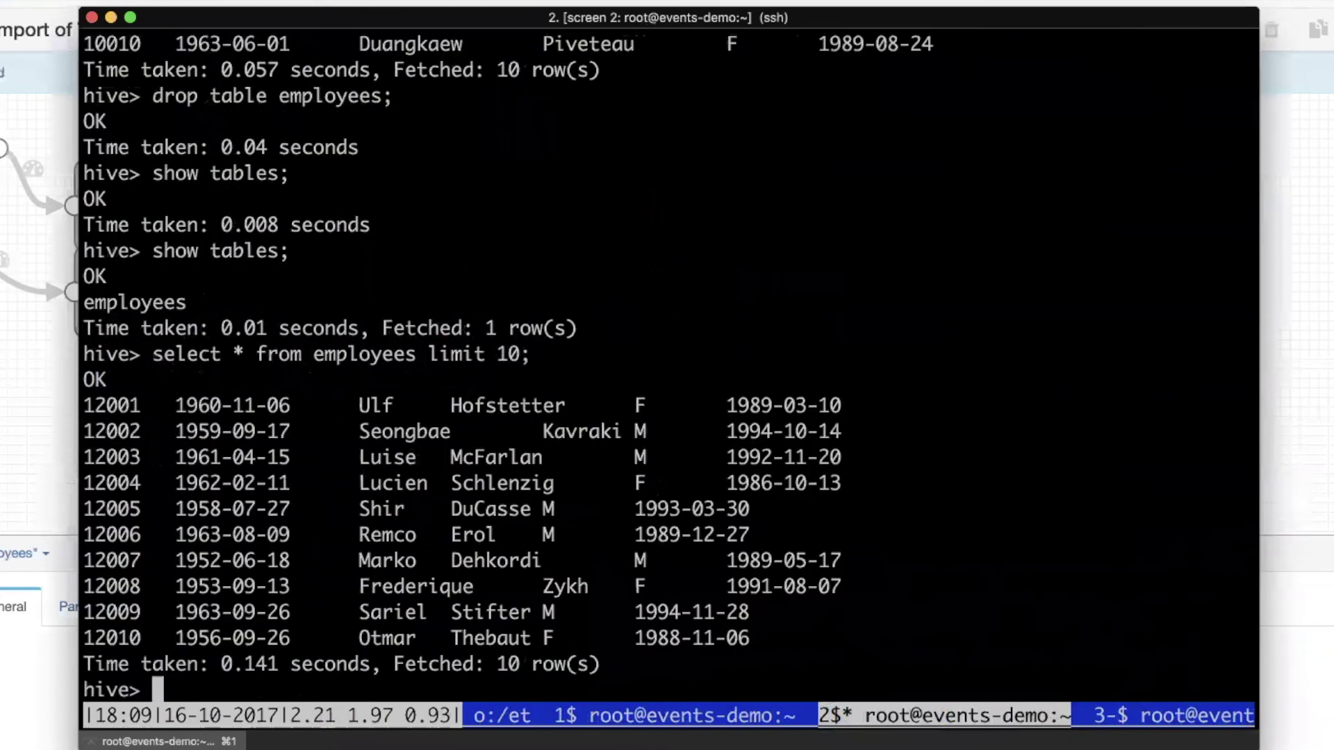
Rerun an earlier query on the employees table from the Hive shell's command history.
key("Up")
key("Up")
key("Up")
key("Up")
key("Up")
key("Return")
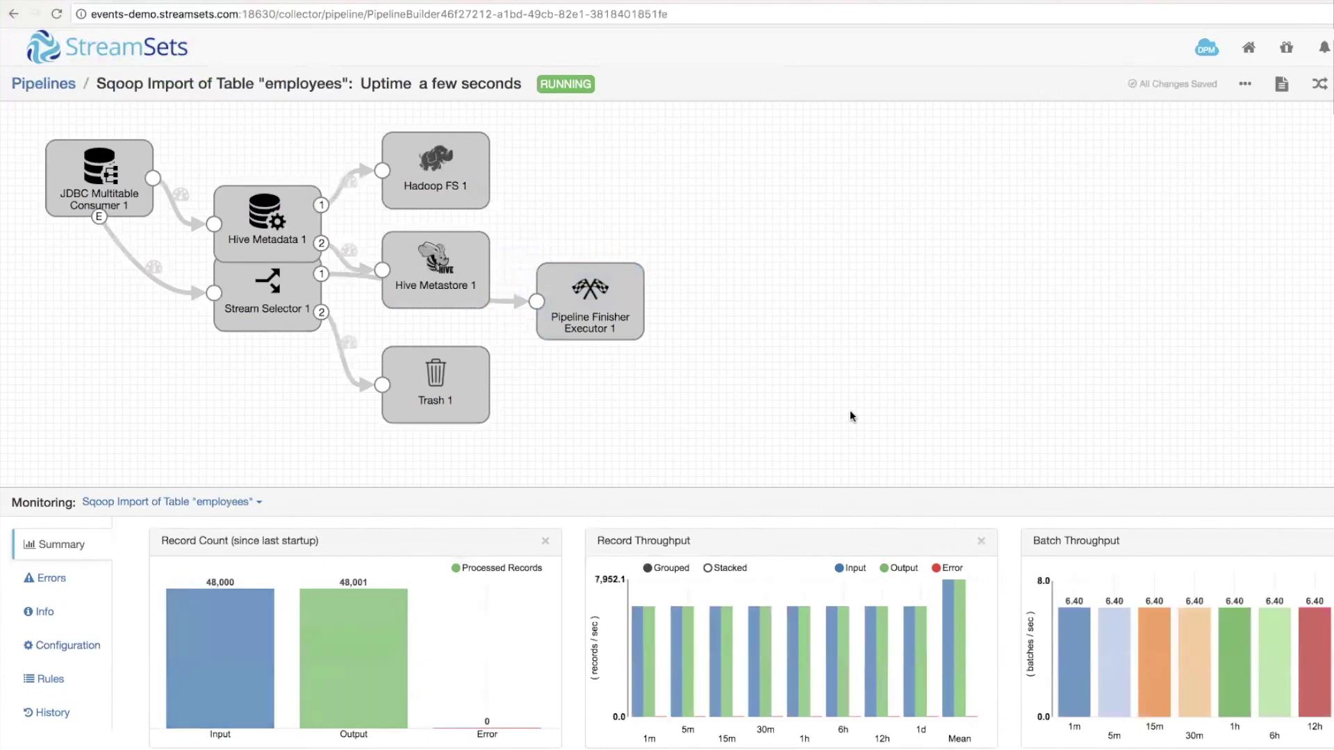
Examine the running employees import pipeline's record counts, throughput, batch statistics and runtime details.
scroll(541, 529, "down", 6)
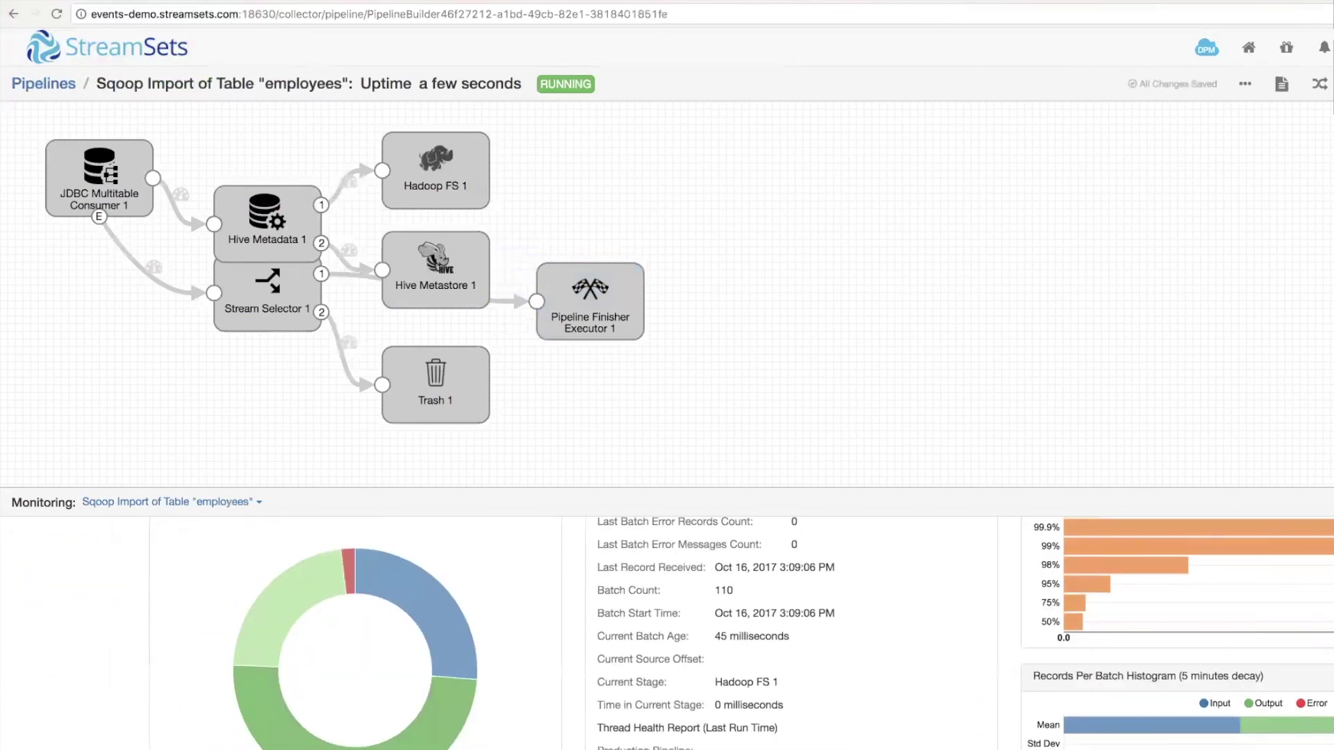
scroll(667, 633, "down", 3)
scroll(667, 632, "up", 10)
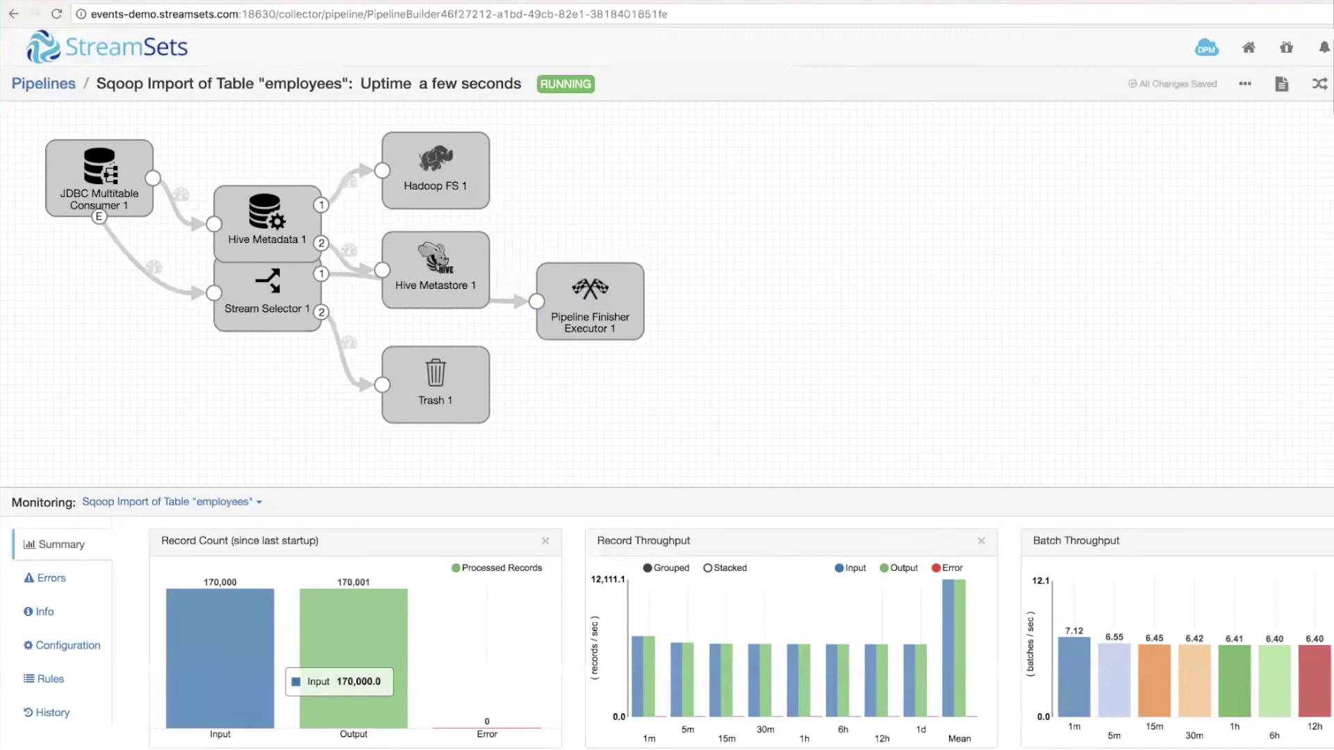